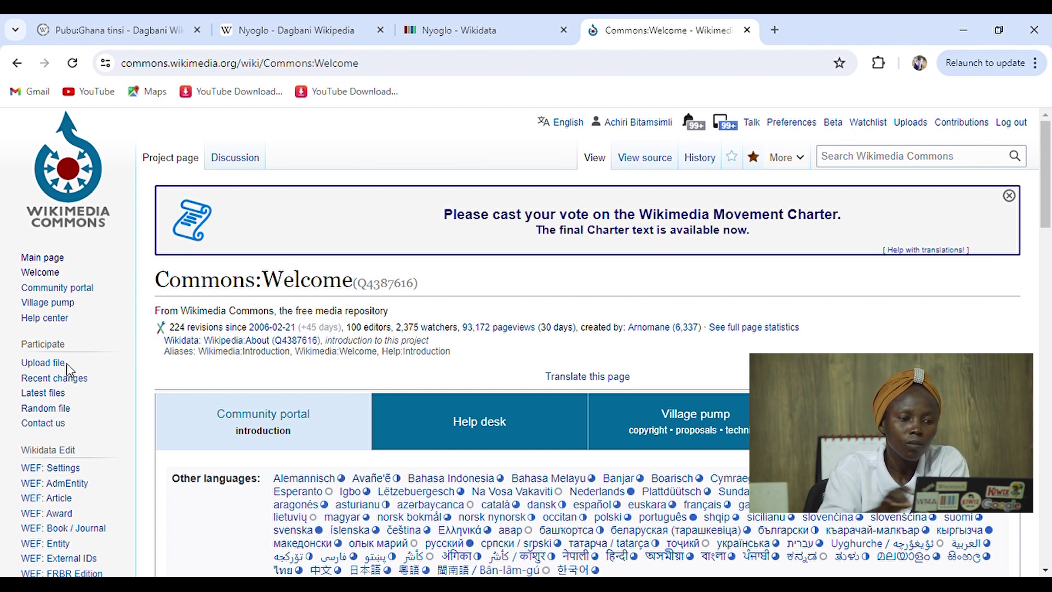
Upload the photo 20240706_143448.jpg through the Commons Upload Wizard and continue to the release rights stage.
click(43, 363)
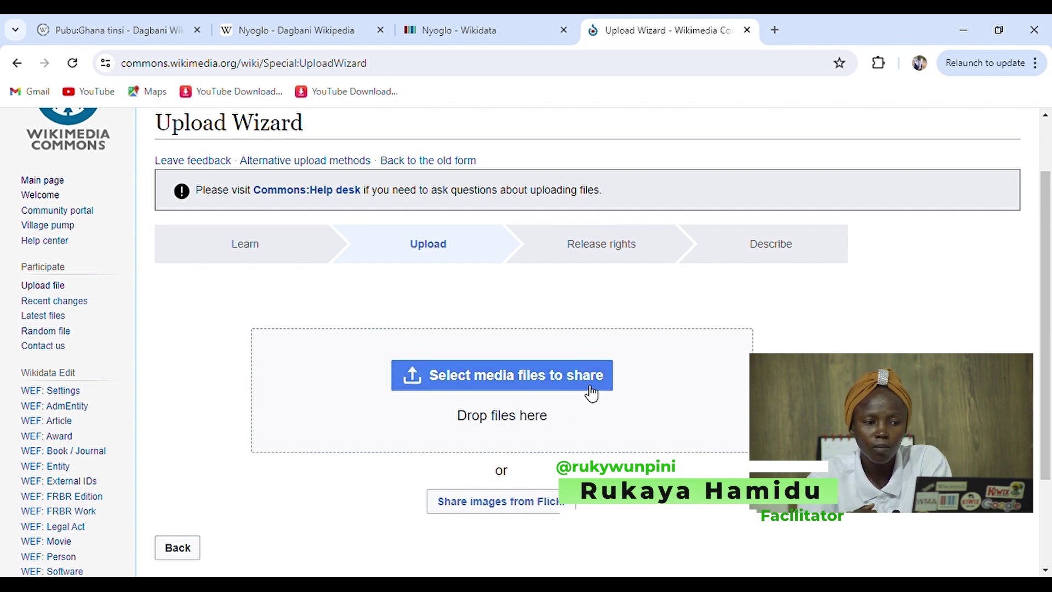
click(566, 383)
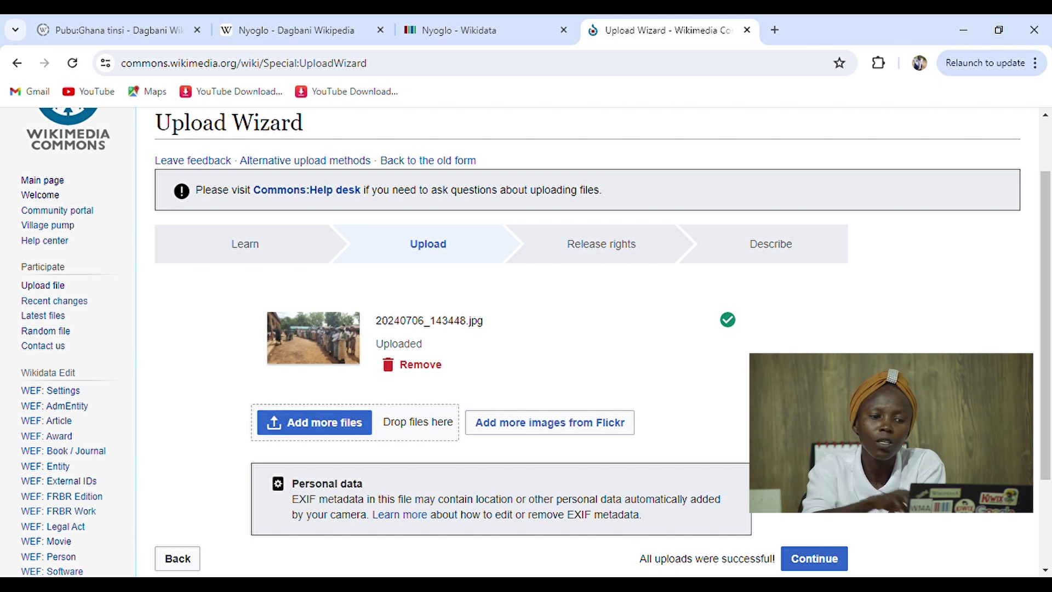
click(840, 564)
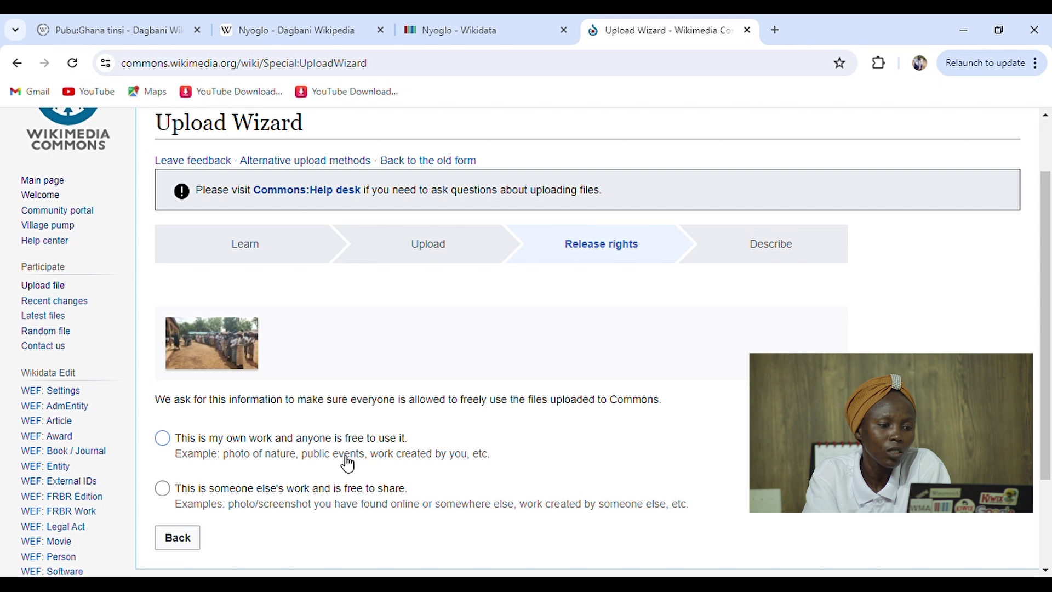
Declare the photo as own work that anyone is free to use, and as entirely own work.
click(163, 439)
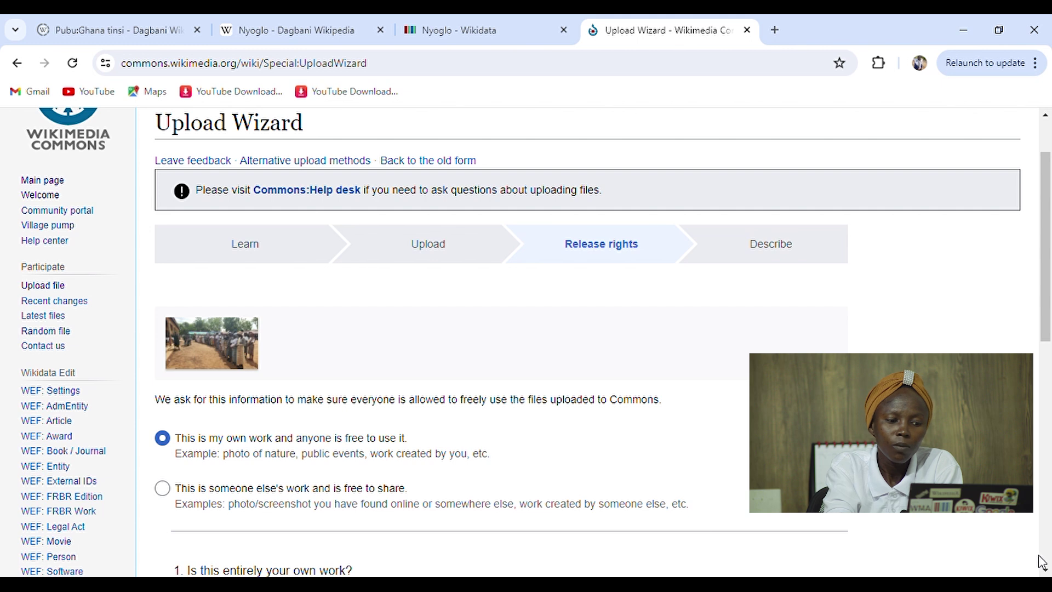
click(1046, 571)
scroll(1045, 571, down, 4)
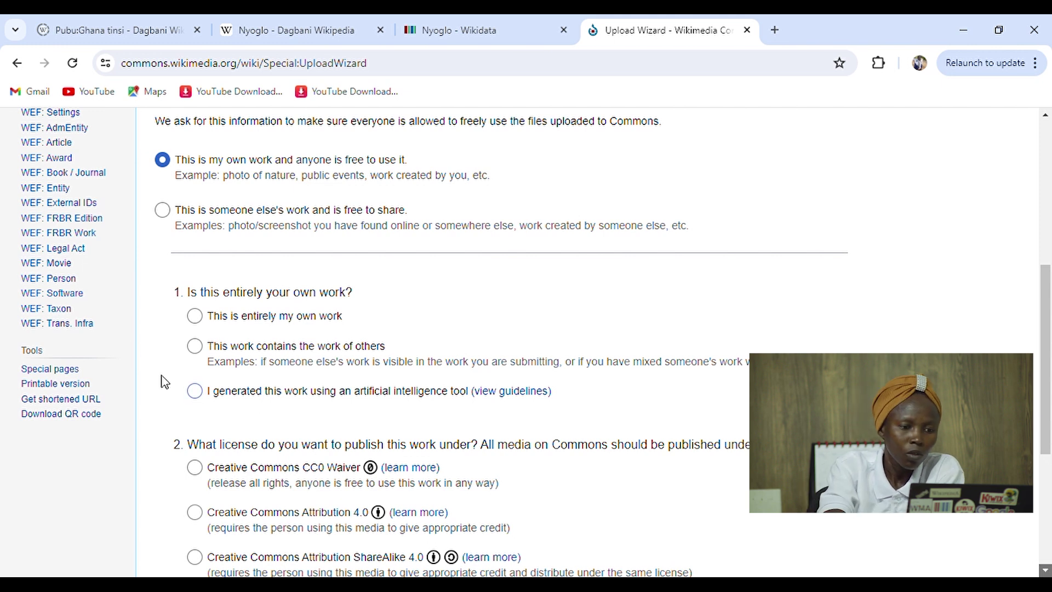
click(204, 320)
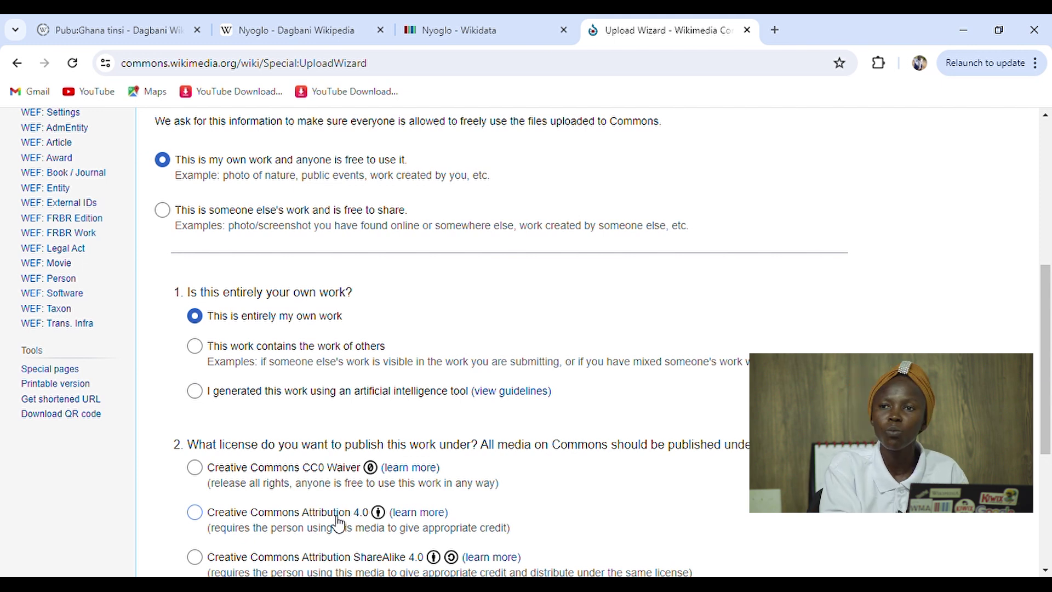
Choose the Creative Commons CC0 Waiver and the purpose of providing knowledge to others, and continue to the description stage.
click(207, 472)
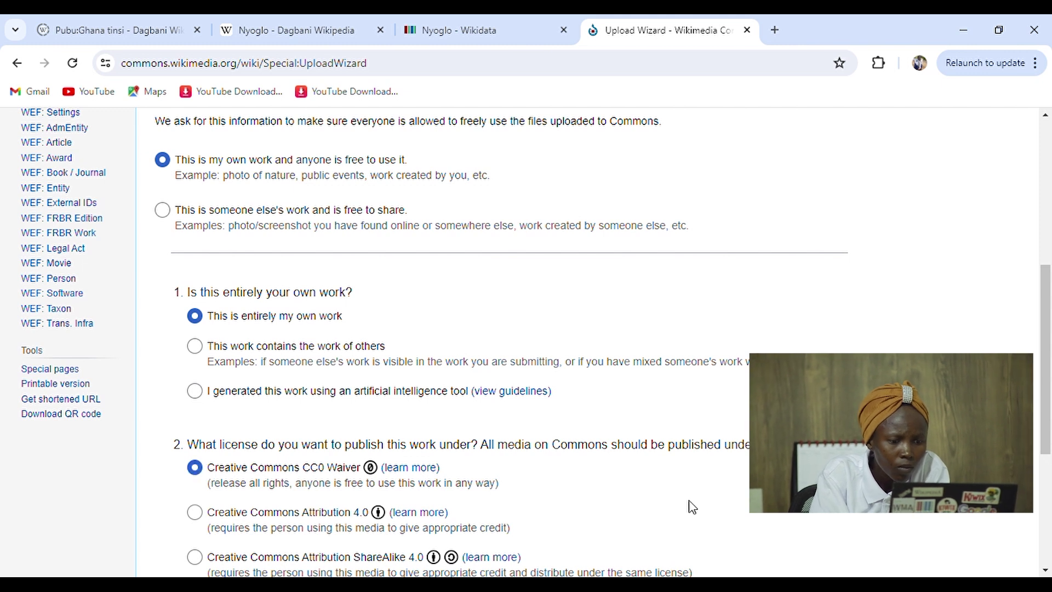
scroll(1047, 572, down, 5)
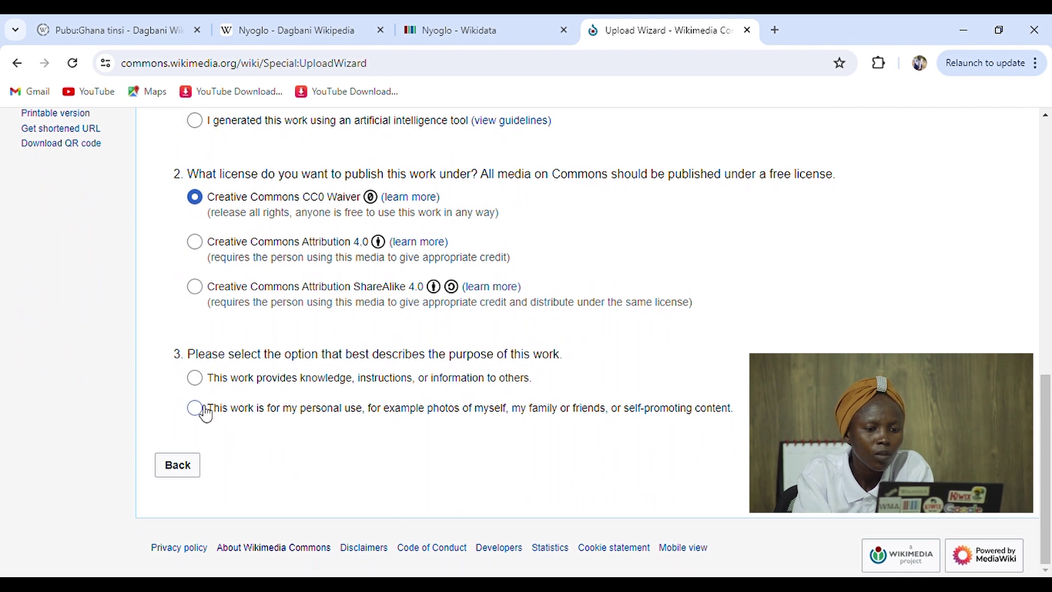
click(197, 383)
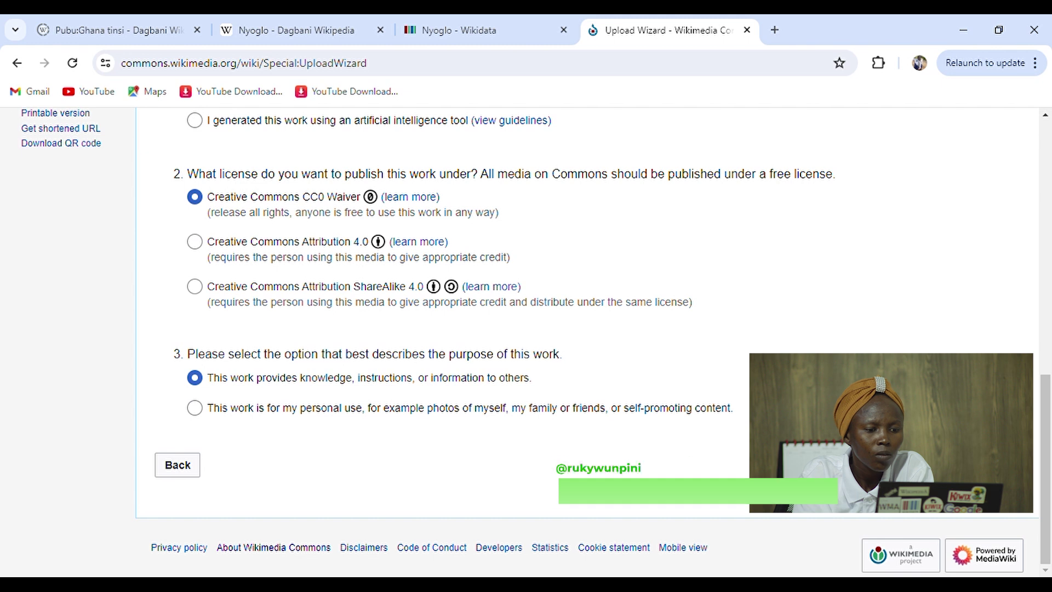
click(747, 472)
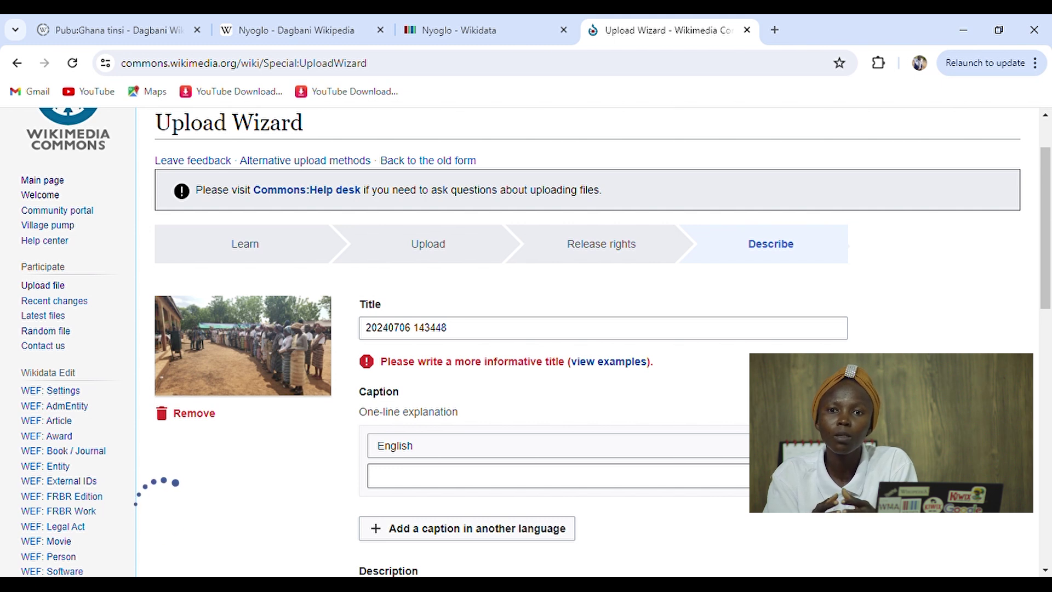
Replace the photo's default title with "Handing over CEREMONY".
click(164, 507)
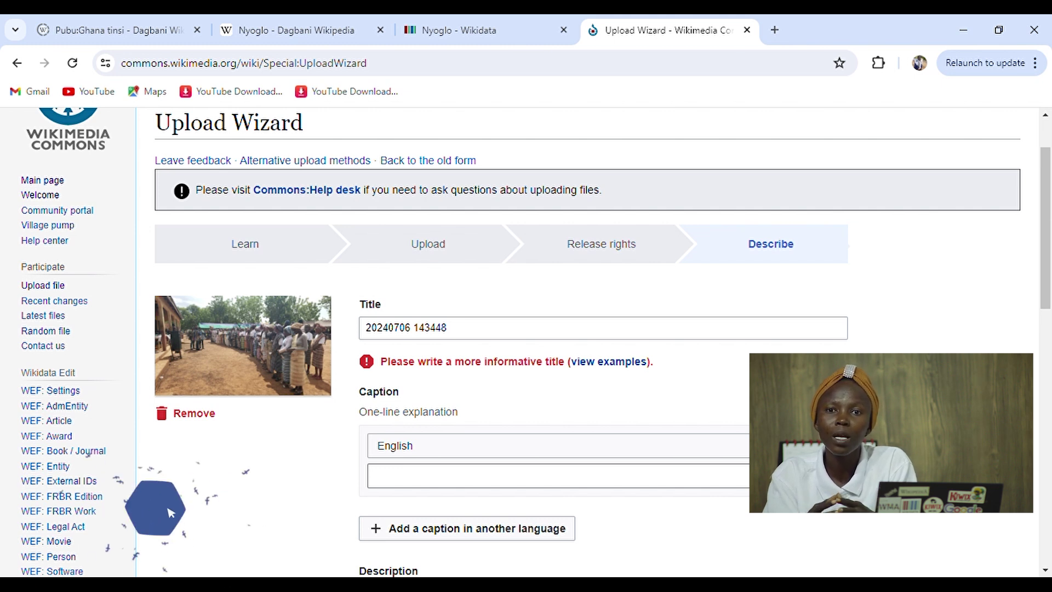
click(468, 331)
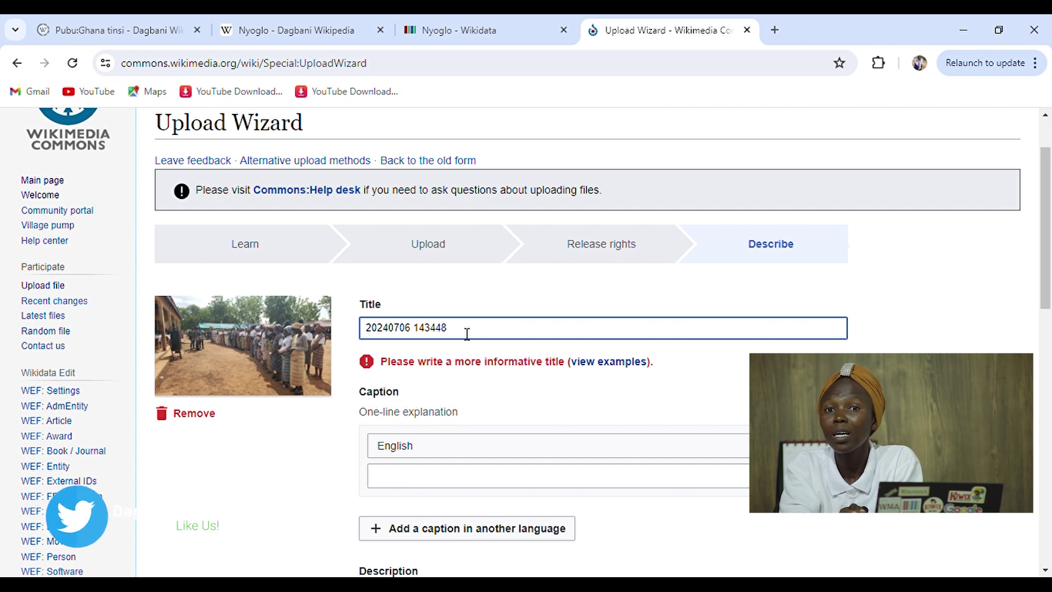
key(BackSpace)
key(BackSpace)
key(BackSpace)
key(BackSpace)
key(BackSpace)
key(BackSpace)
key(BackSpace)
key(BackSpace)
key(BackSpace)
key(BackSpace)
key(BackSpace)
key(BackSpace)
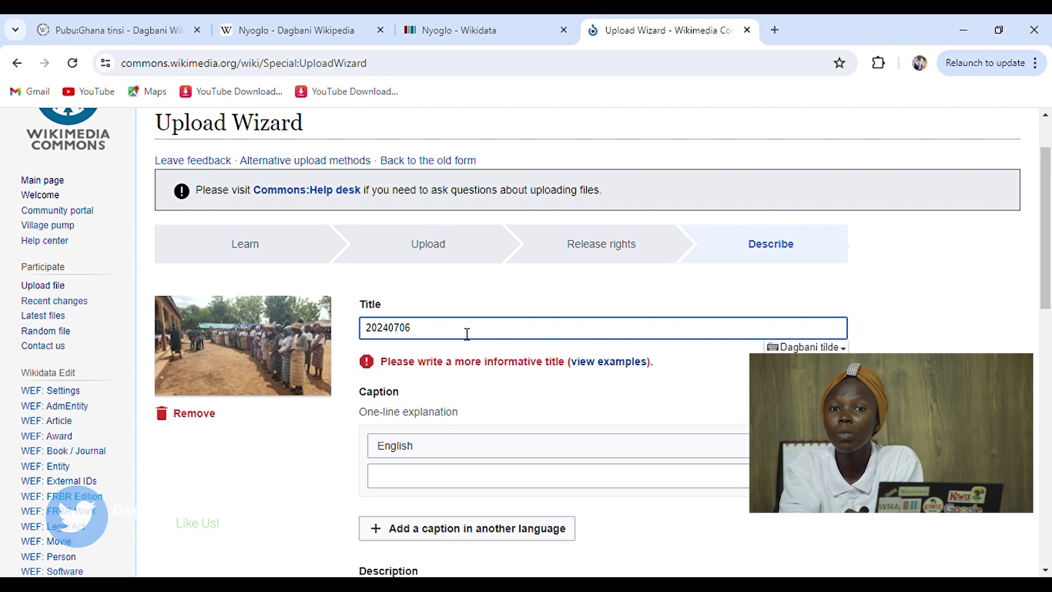
key(BackSpace)
key(BackSpace)
key(BackSpace)
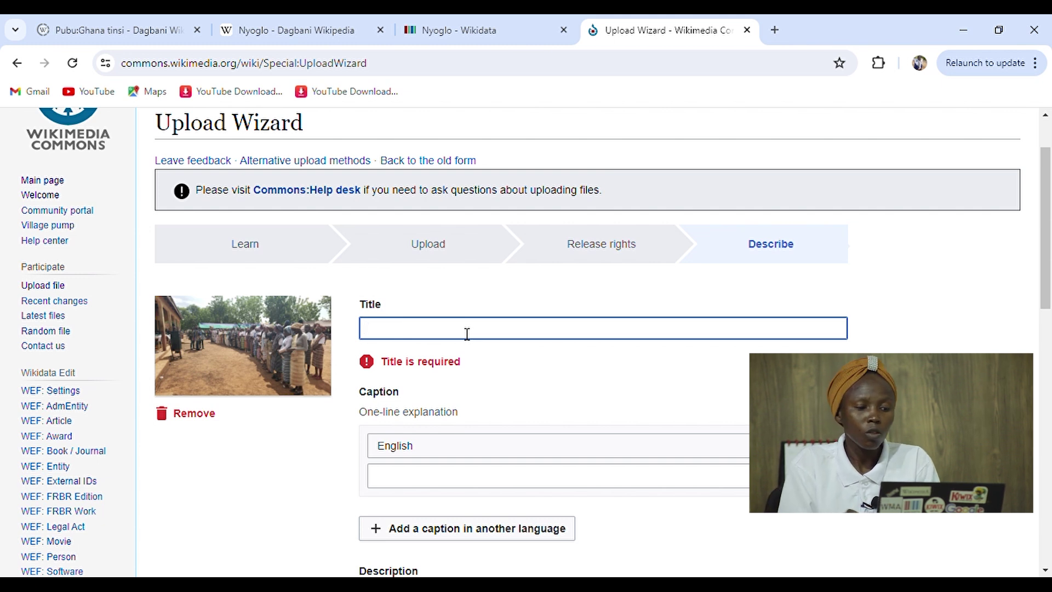
text(Handing)
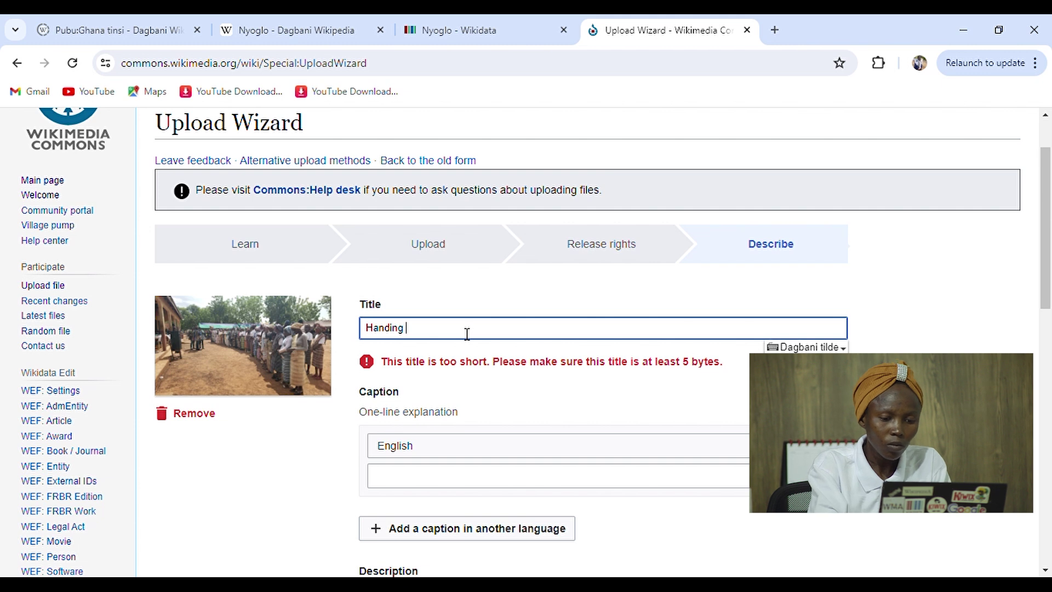
text( o)
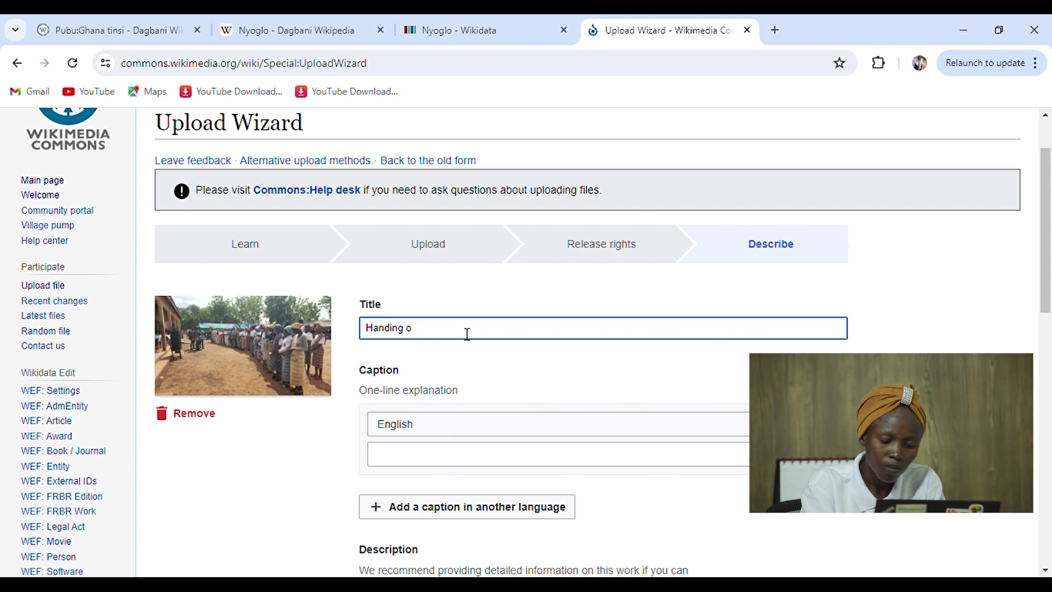
text(ver )
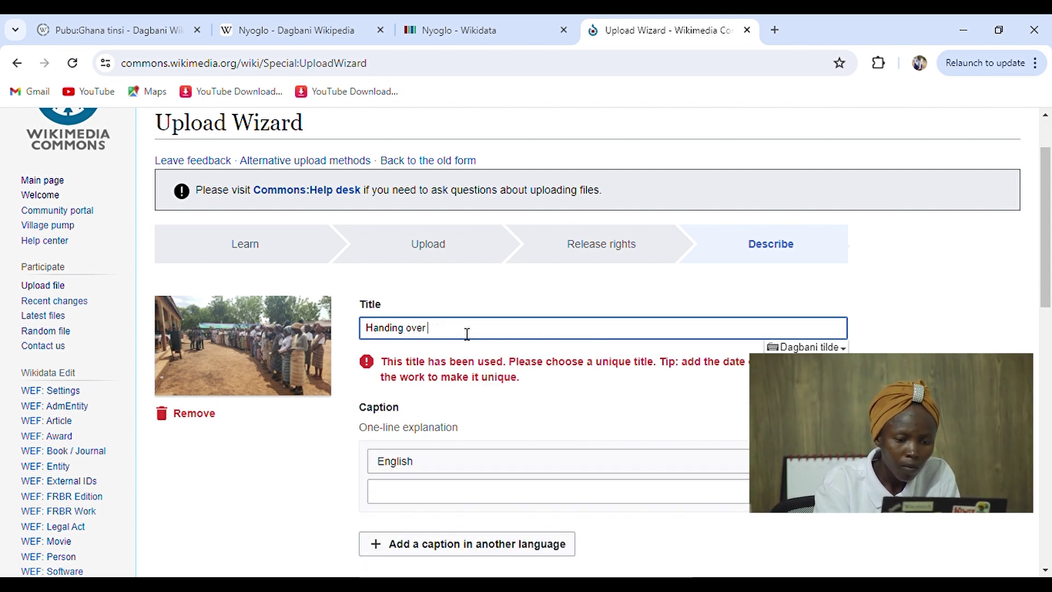
text(CE)
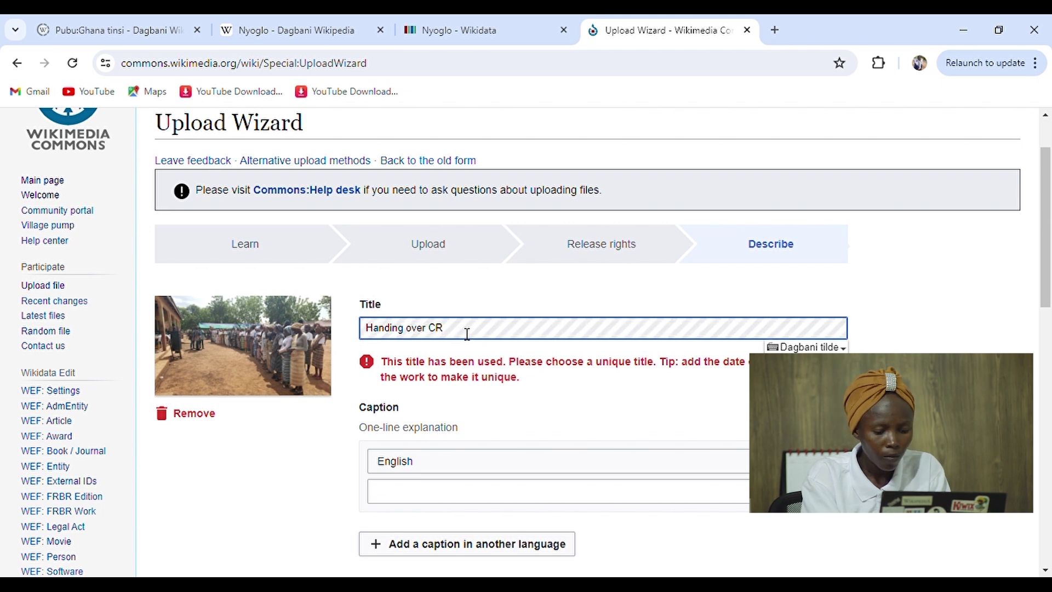
text(REMONY)
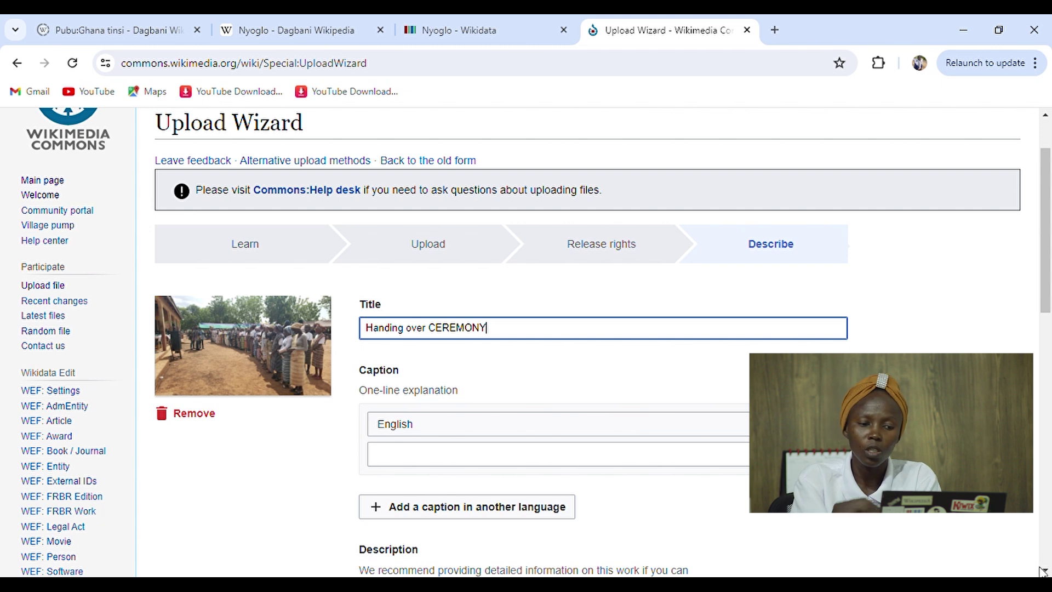
Enter the English caption "HANDING OVER CEREMONY AT kASULYILI sENIOR hIEG sCHOOL".
scroll(1044, 571, down, 2)
scroll(1044, 571, down, 1)
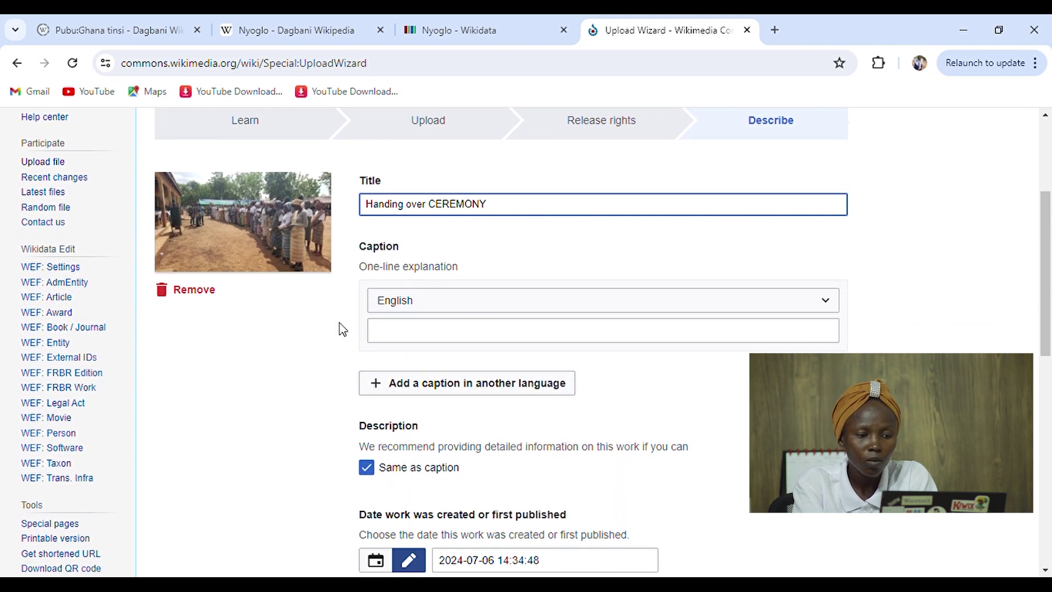
click(384, 333)
text(HANDIN)
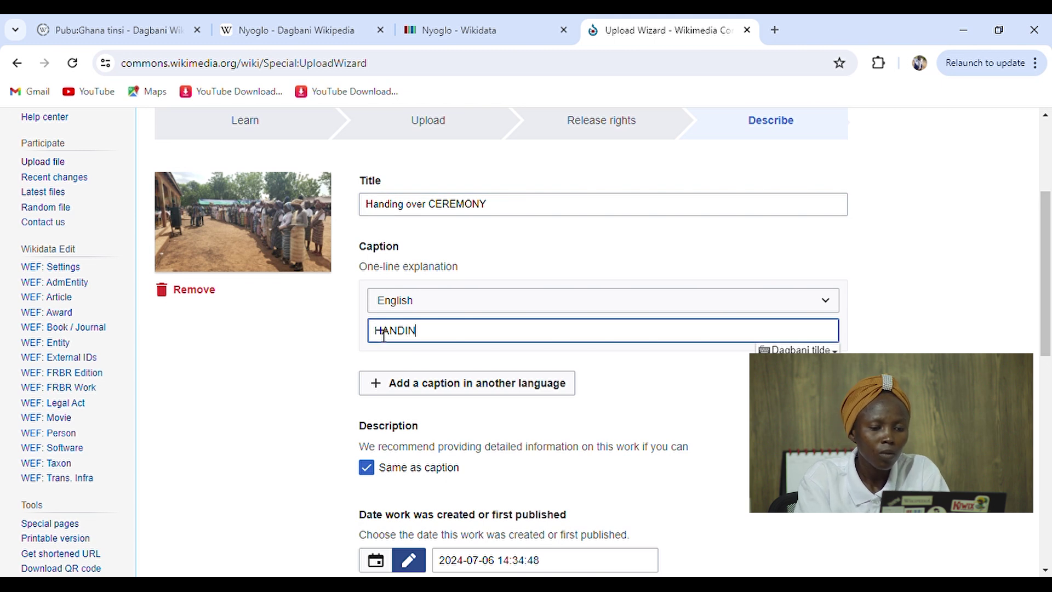
text(G OVER C)
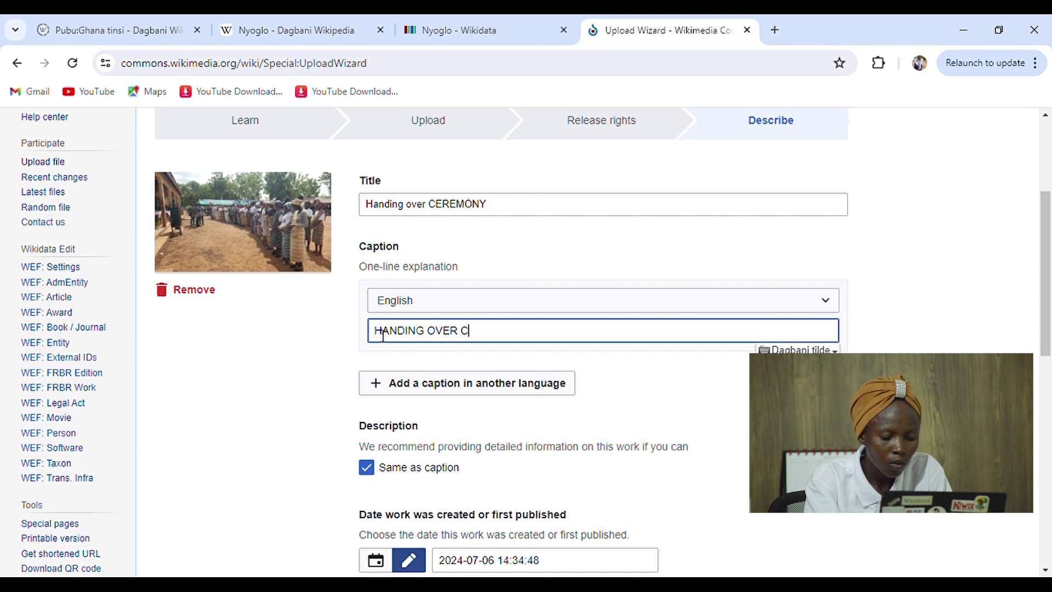
text(EREMONY )
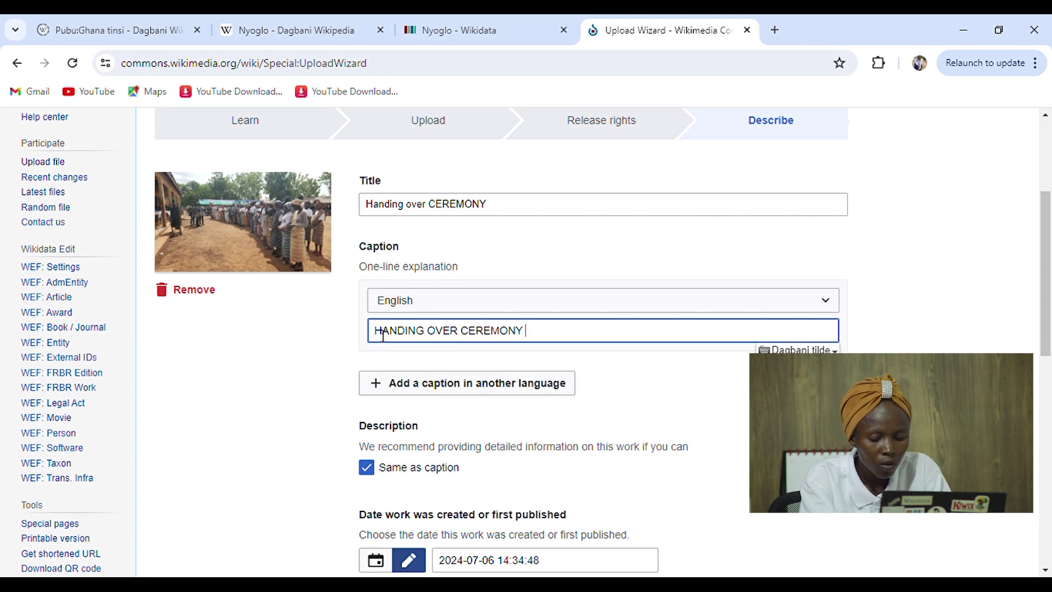
text(AT )
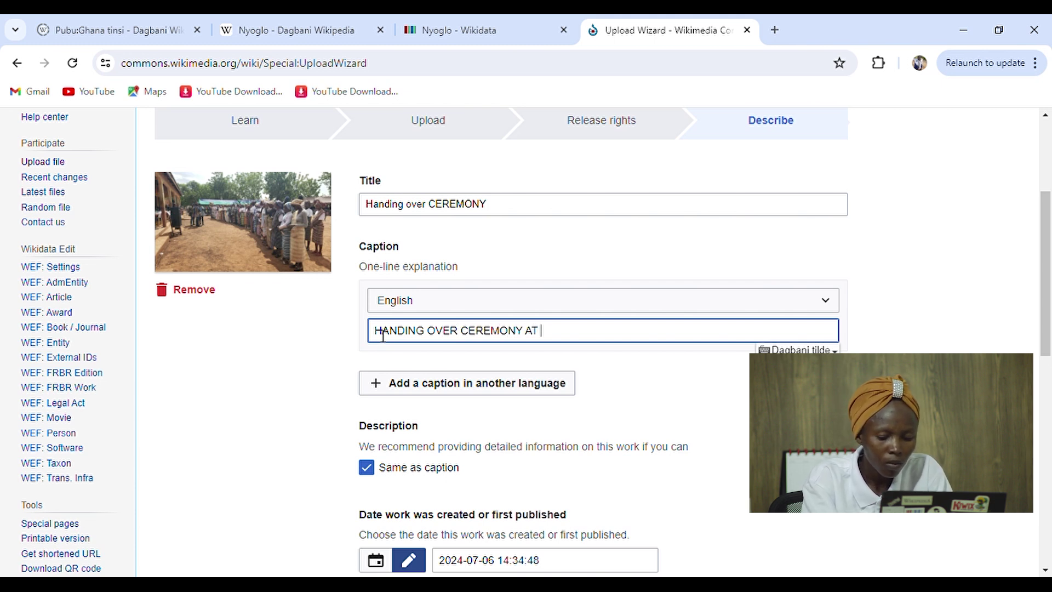
text(KASUL)
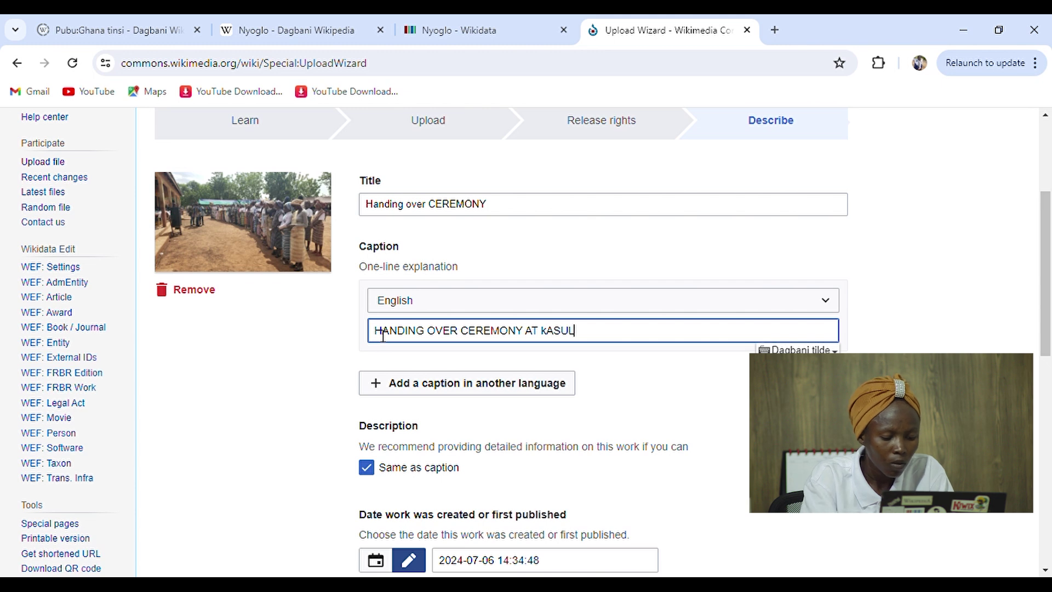
text(YILI sENIO)
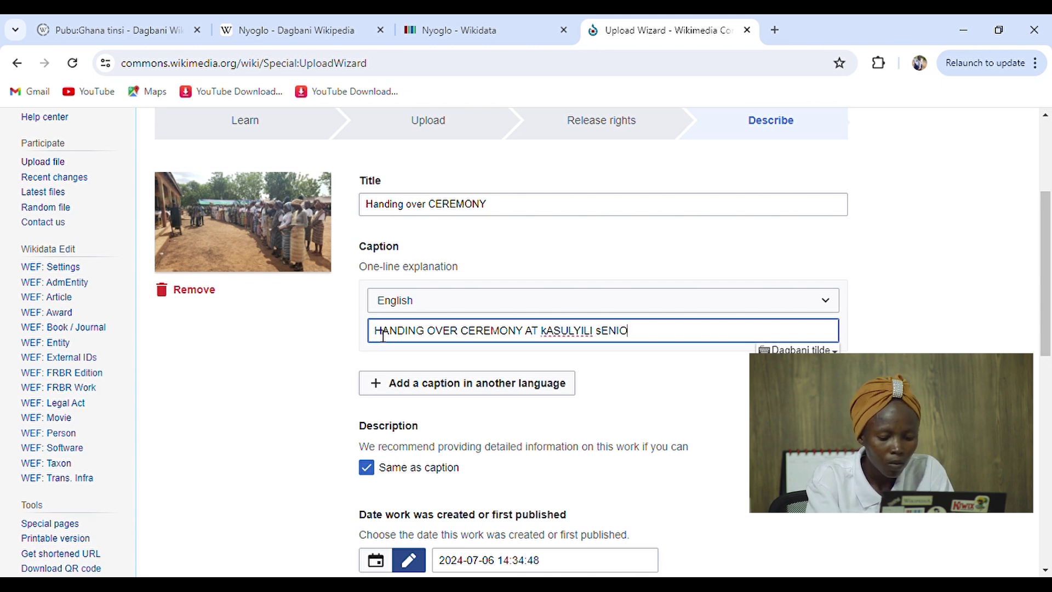
text(R hI)
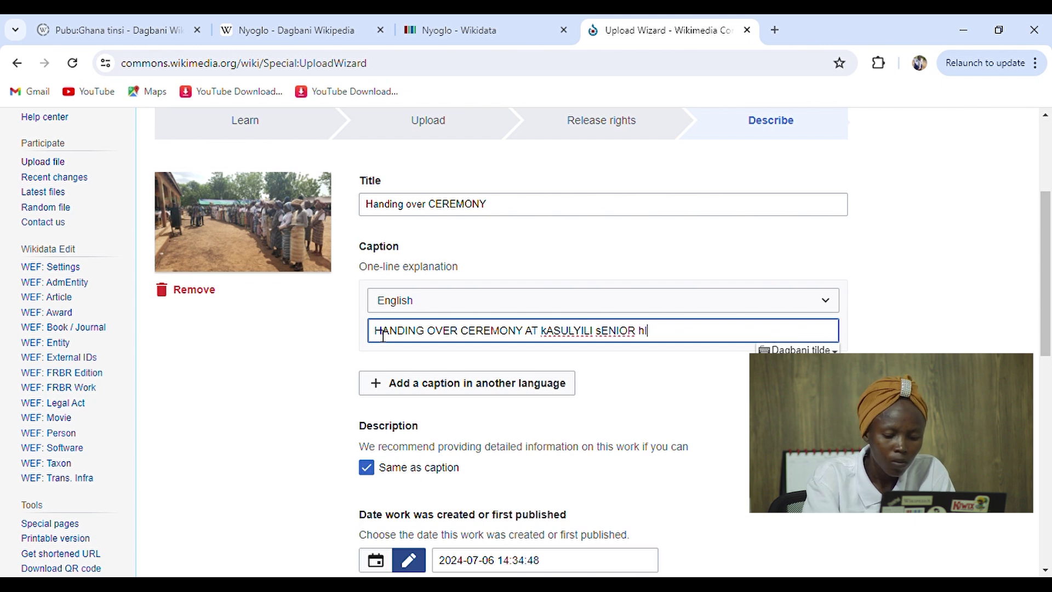
text(EG )
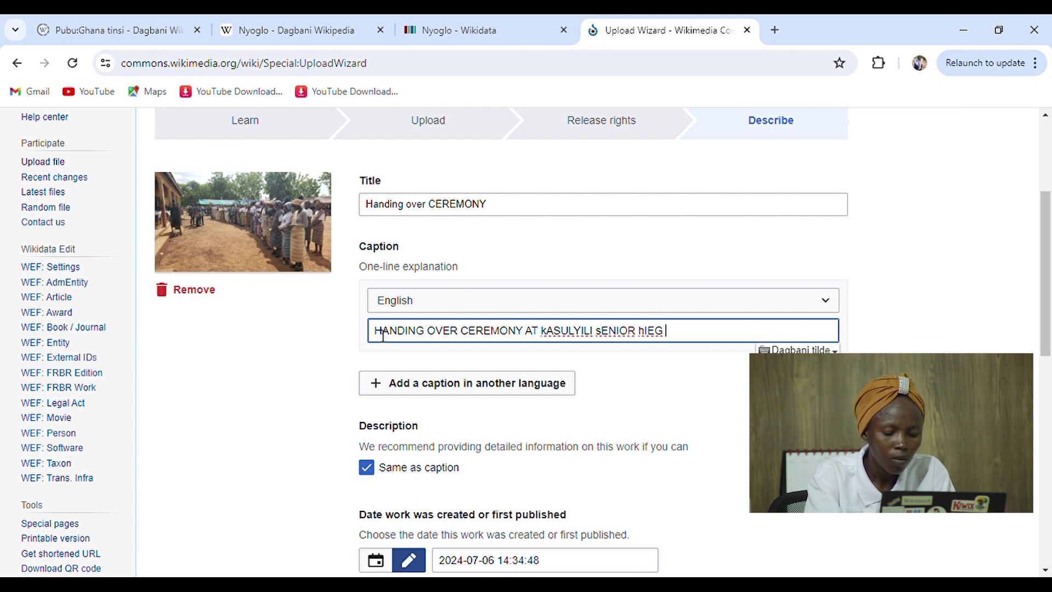
text(sCH)
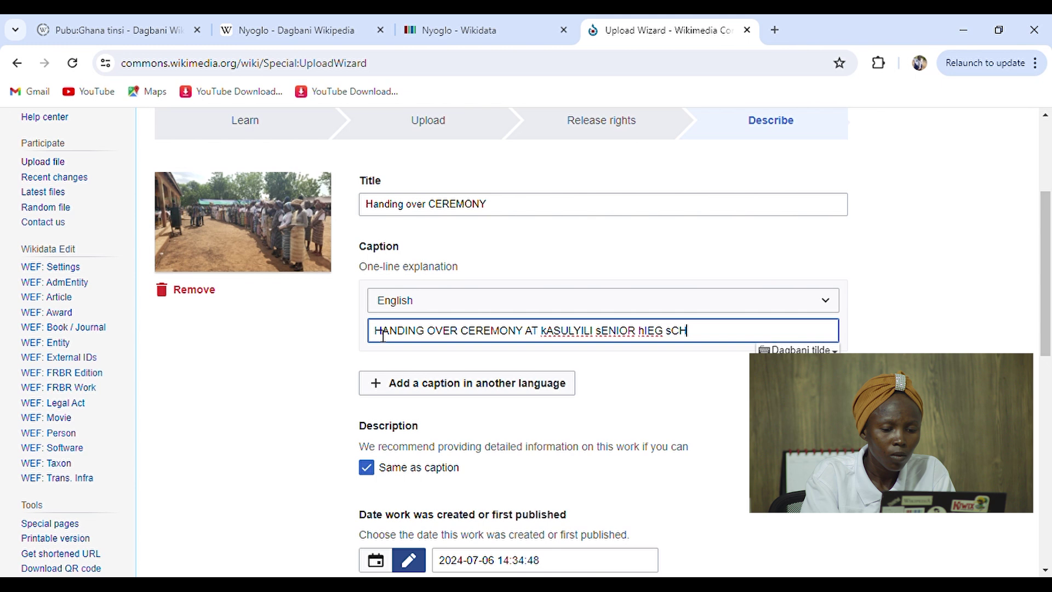
text(OOL)
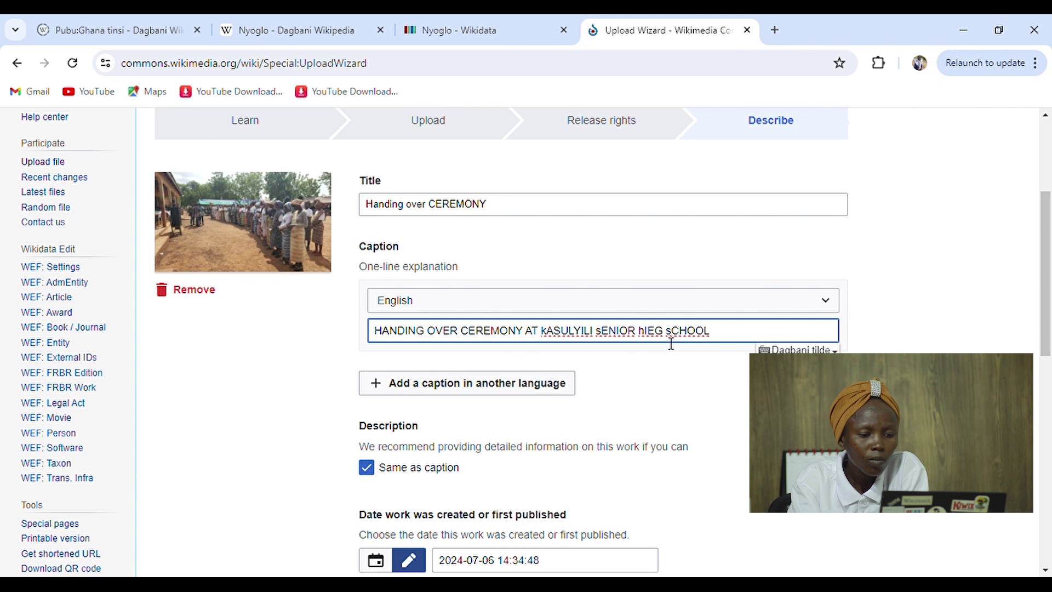
Shorten the end of the English caption so that it reads "HANDING OVER CEREMONY AT kASULYII sCHOOL".
key(BackSpace)
key(BackSpace)
key(BackSpace)
key(BackSpace)
key(BackSpace)
key(BackSpace)
key(BackSpace)
key(BackSpace)
key(BackSpace)
key(BackSpace)
key(BackSpace)
key(BackSpace)
key(BackSpace)
key(BackSpace)
key(BackSpace)
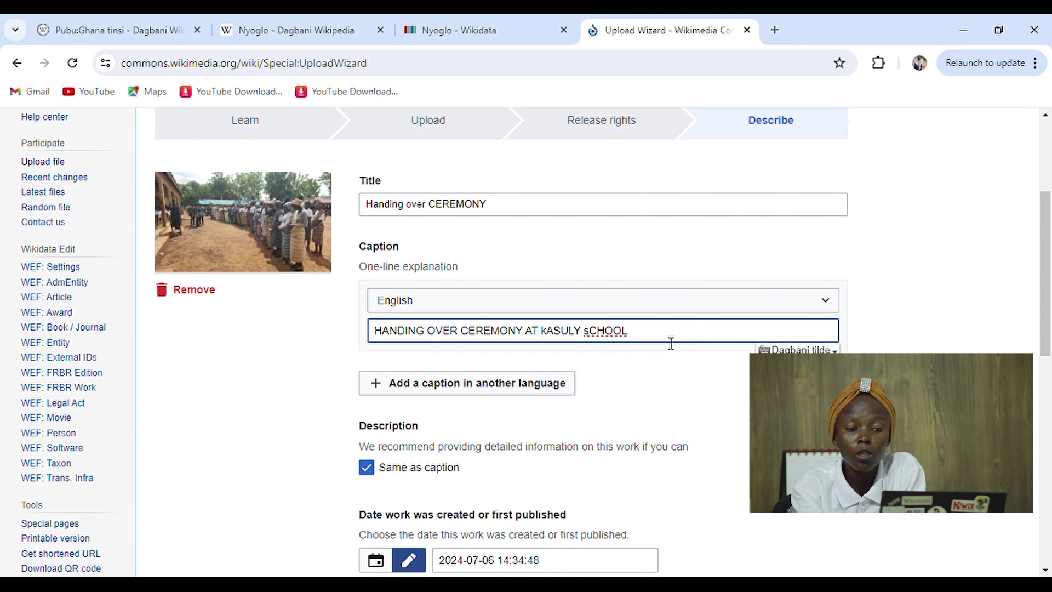
text(I)
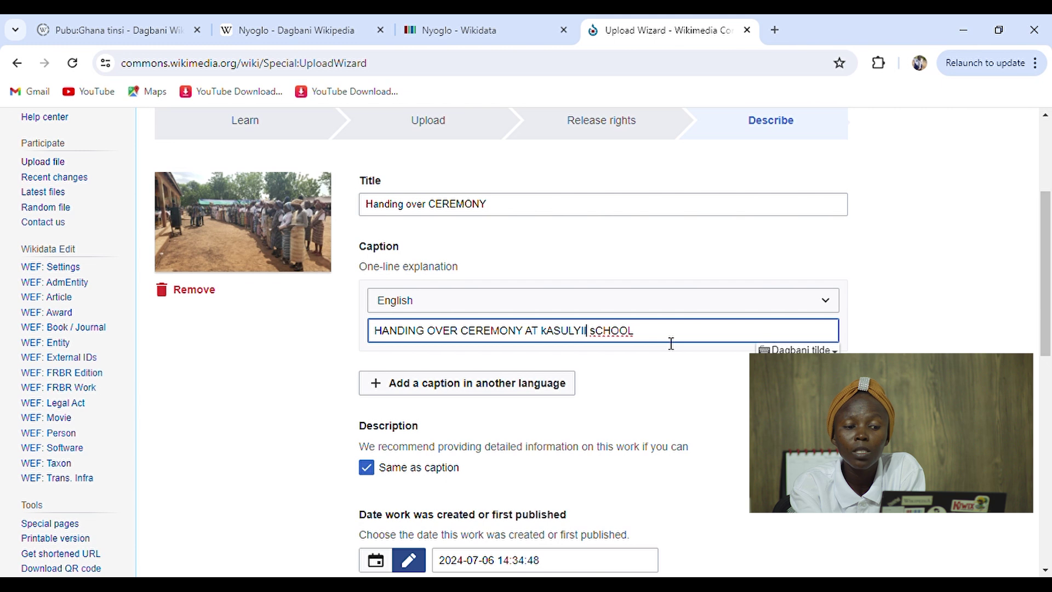
text(I)
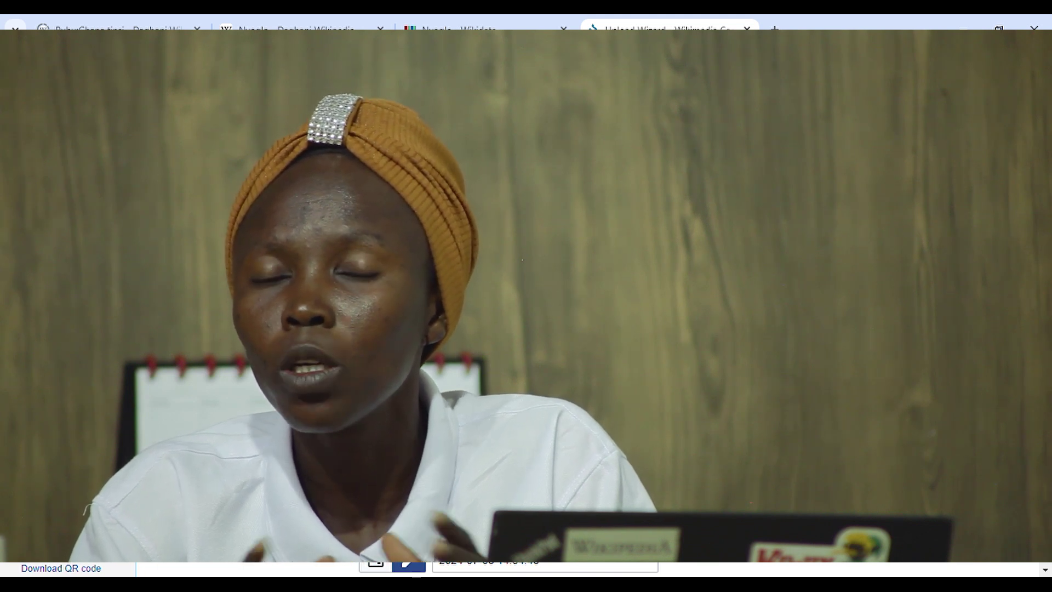
Publish the photo with the optional subject, category and location fields left empty.
click(1047, 572)
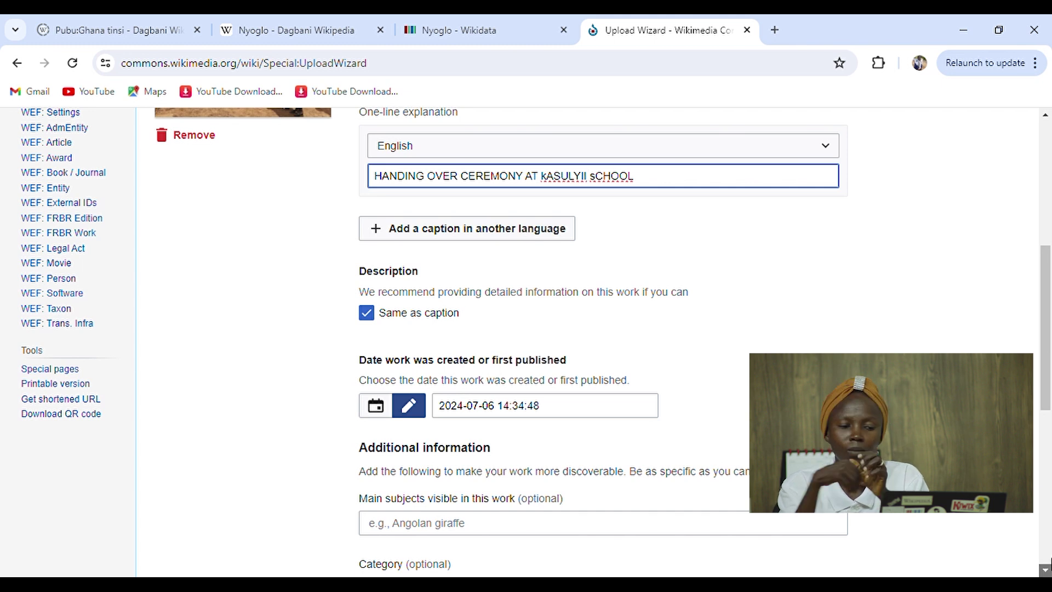
click(1045, 572)
click(1045, 572)
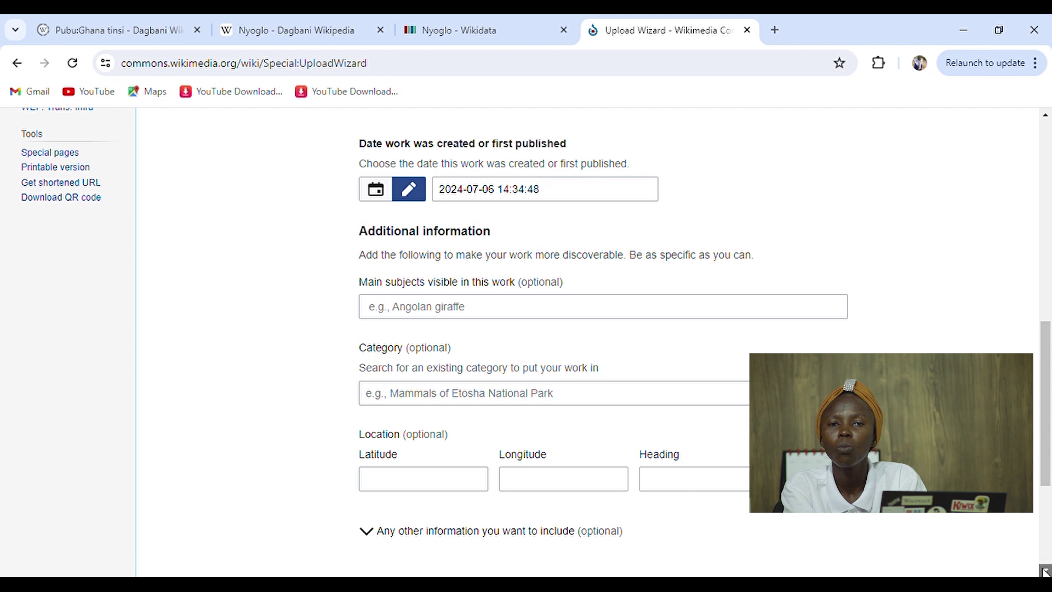
scroll(1045, 572, down, 4)
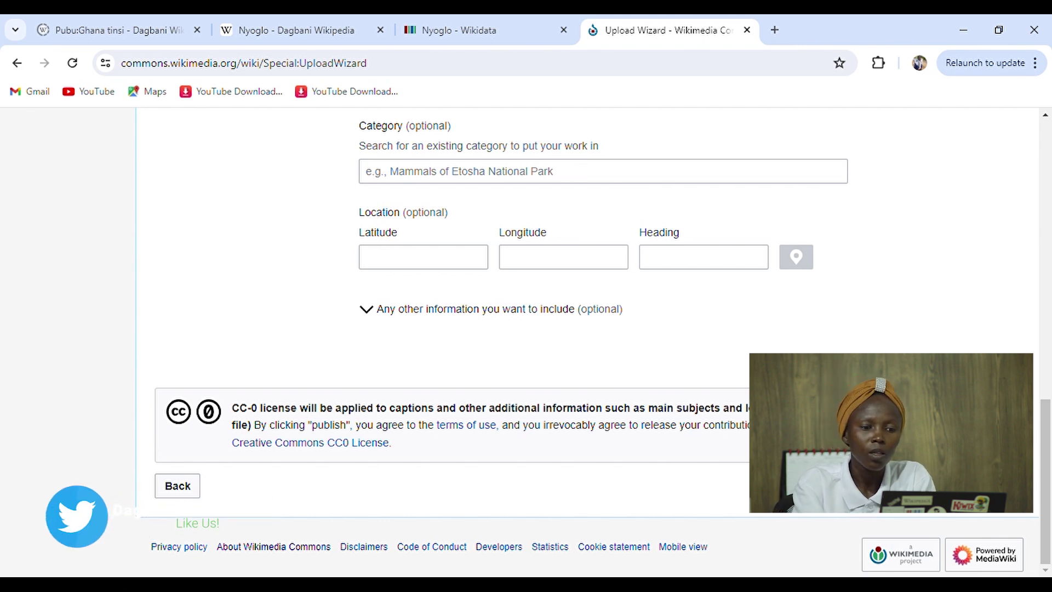
click(817, 485)
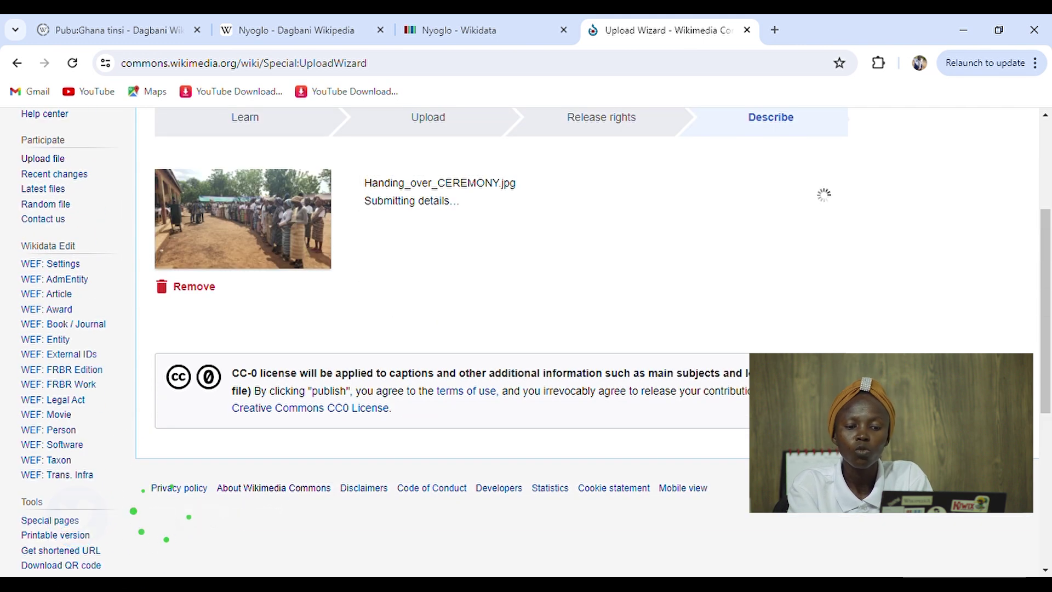